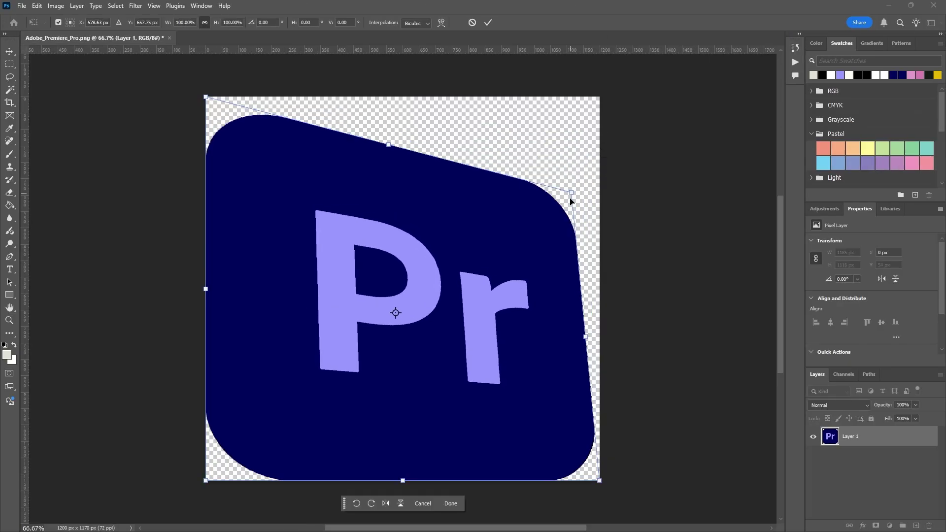
Step: Skew the Pr logo into a slanted shape by dragging its corners, then commit the distortion
drag(569, 201, 515, 195)
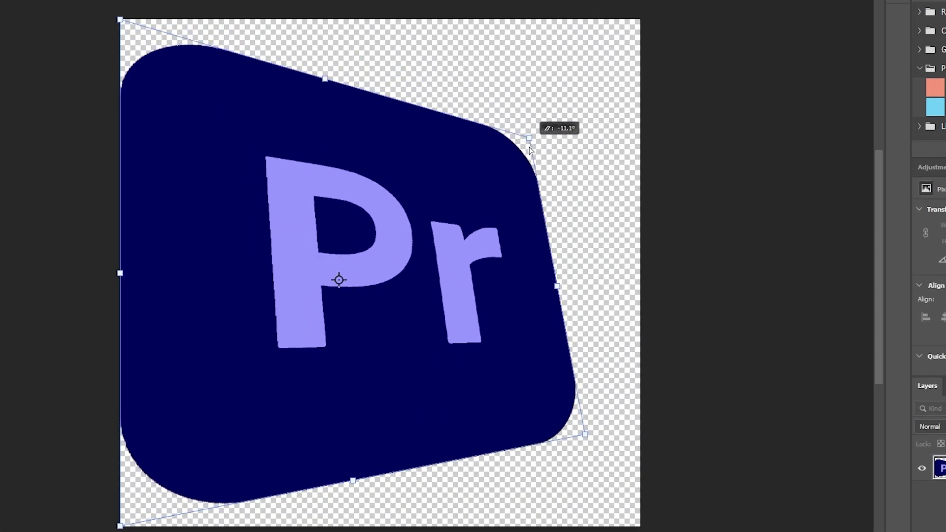
drag(529, 150, 572, 220)
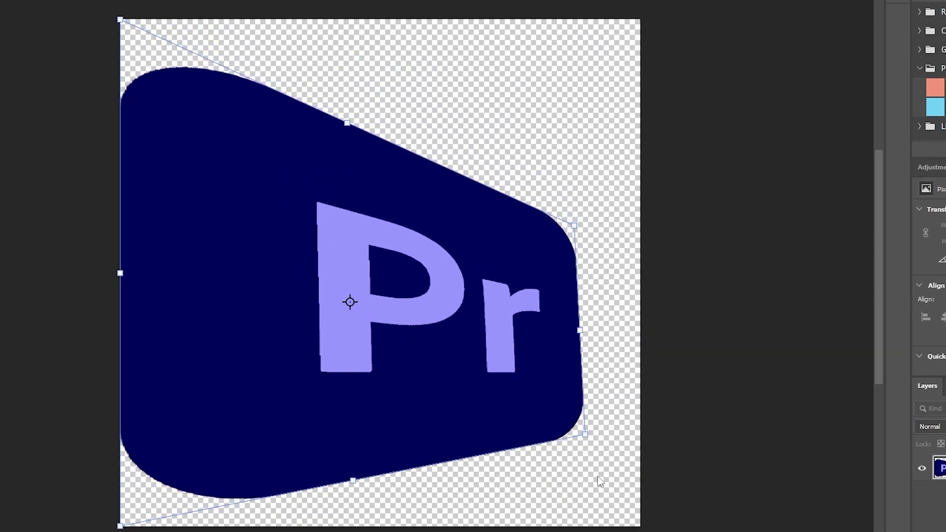
drag(584, 433, 576, 406)
drag(120, 19, 306, 68)
drag(120, 526, 325, 517)
key(Return)
click(144, 126)
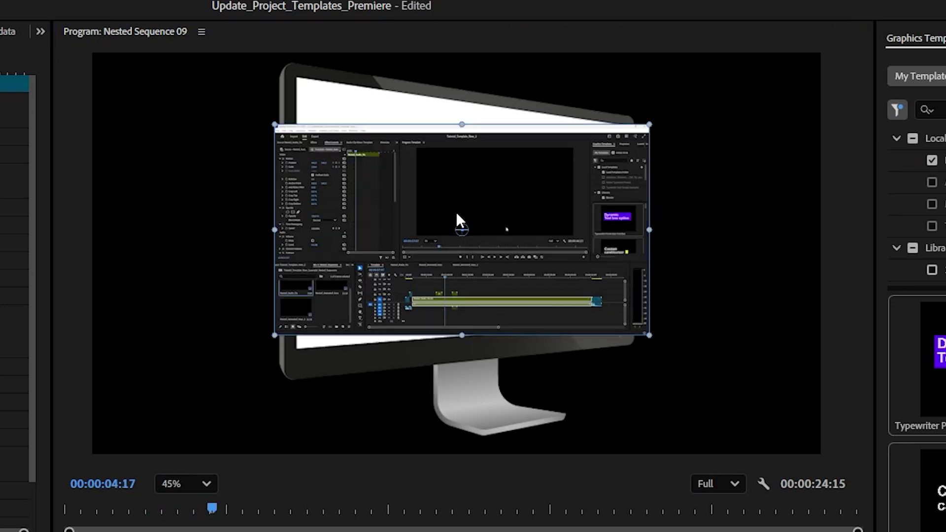
Step: Move the screen recording to position 992.2, 456.8 over the monitor mockup's screen
drag(388, 212, 405, 199)
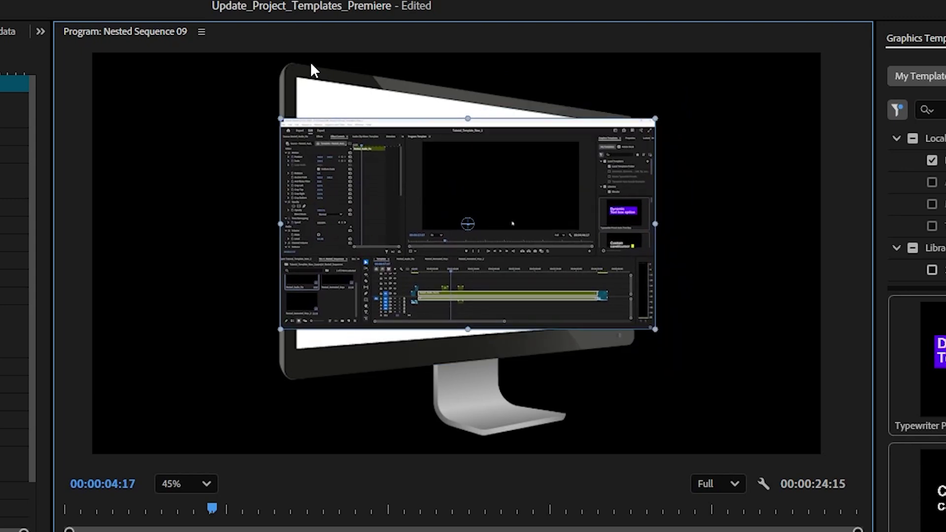
mouse_move(454, 227)
mouse_down()
mouse_move(811, 243)
mouse_move(613, 292)
mouse_move(610, 235)
mouse_move(454, 213)
mouse_move(459, 224)
mouse_up()
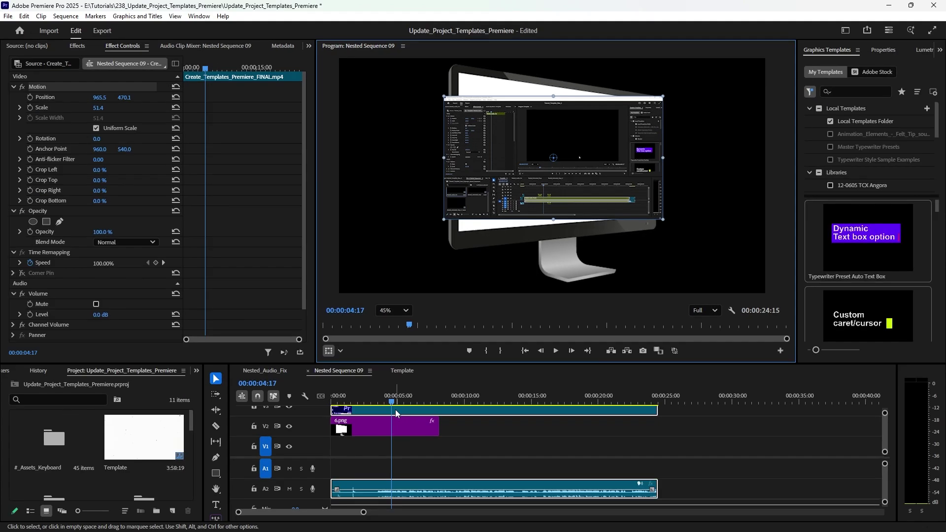
drag(575, 123, 581, 119)
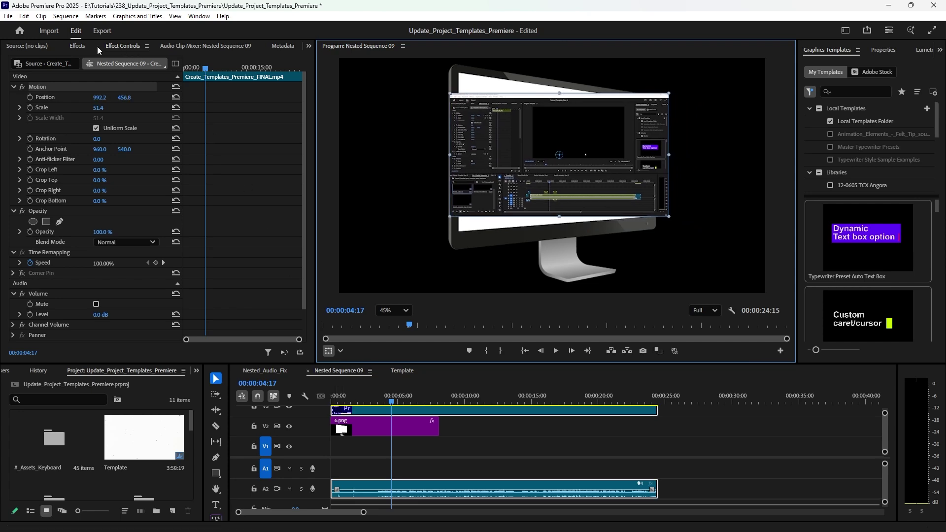
Step: Filter the Effects panel by 'Distort' and select the Corner Pin video effect
click(77, 46)
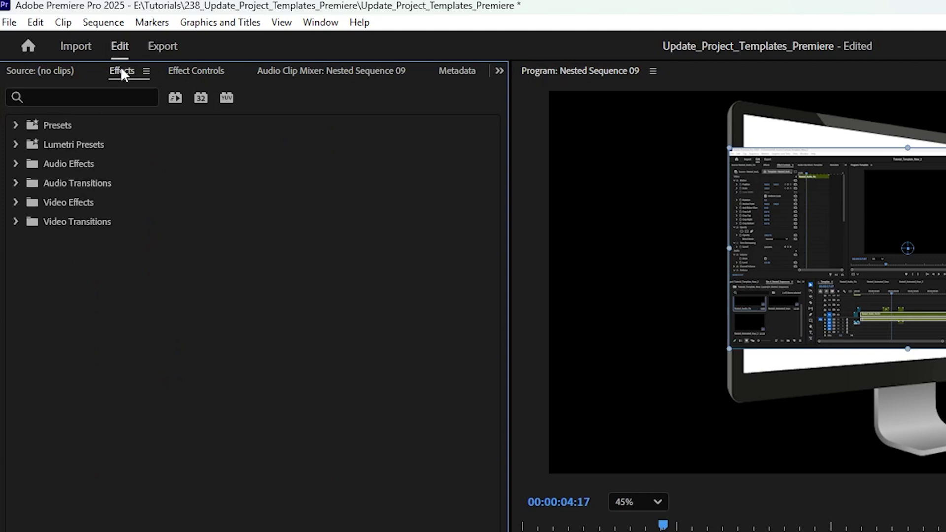
click(320, 23)
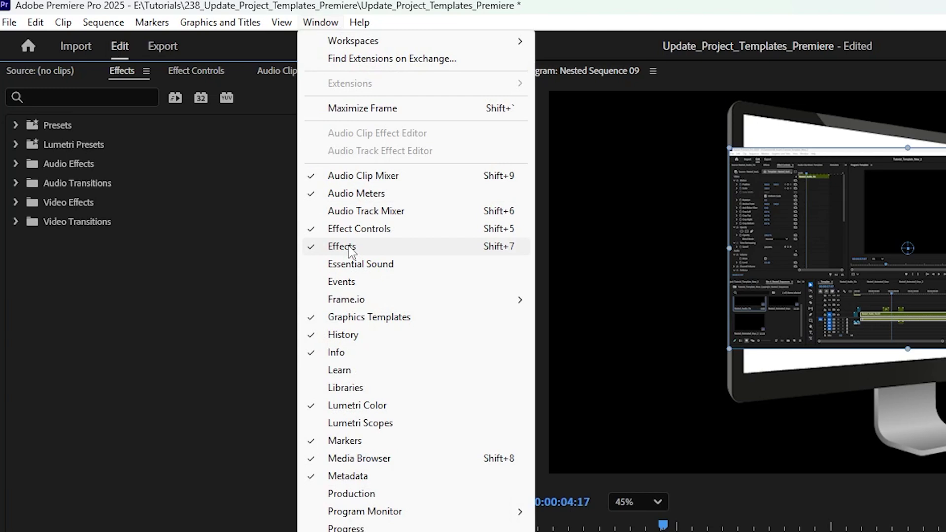
click(179, 266)
click(77, 97)
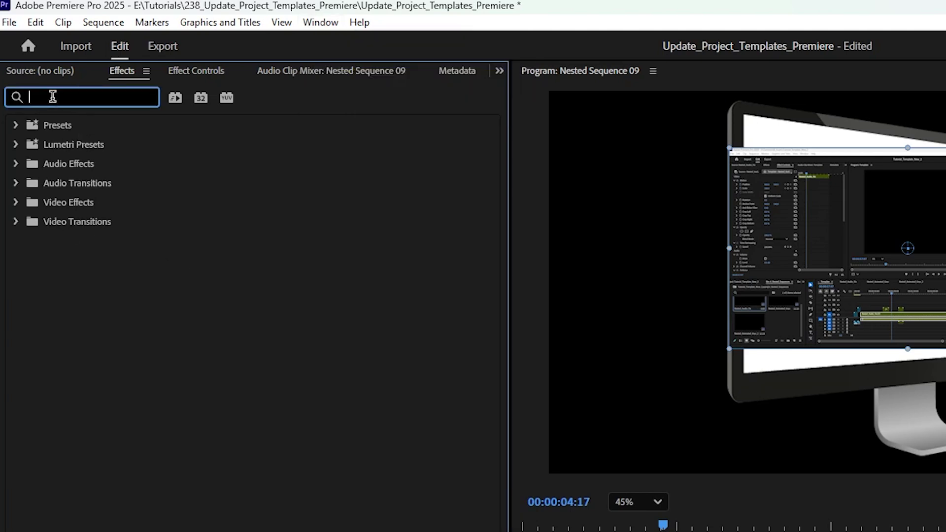
text(Distort)
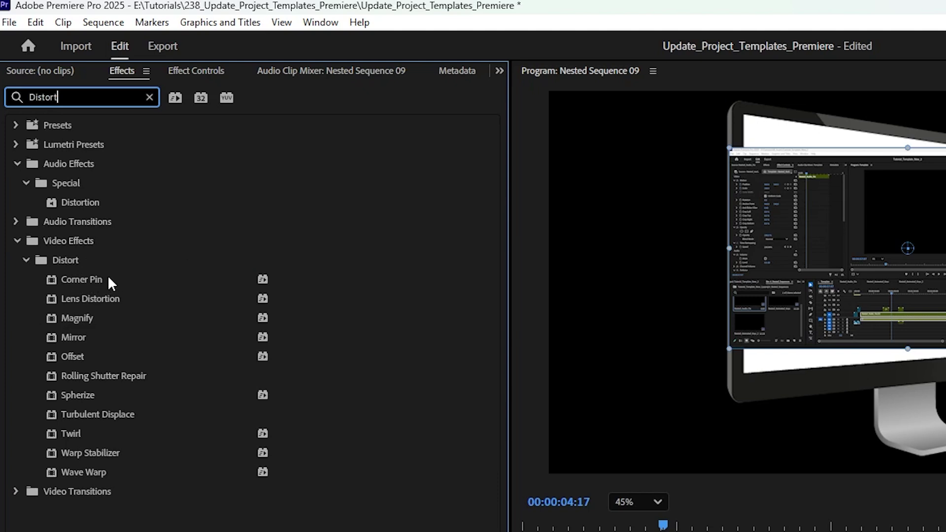
click(82, 279)
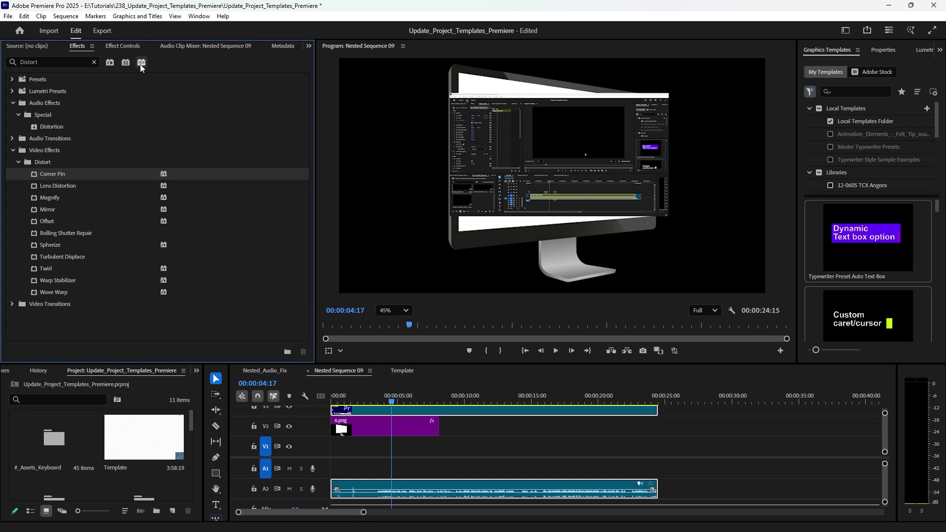
Step: In Effect Controls, delete the extra and disabled Corner Pin entries, keeping one Corner Pin
click(130, 47)
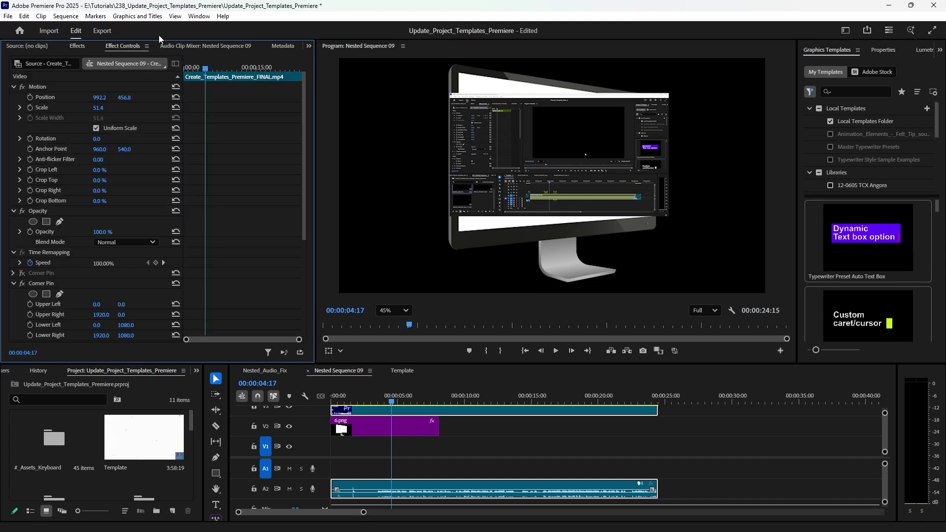
click(199, 18)
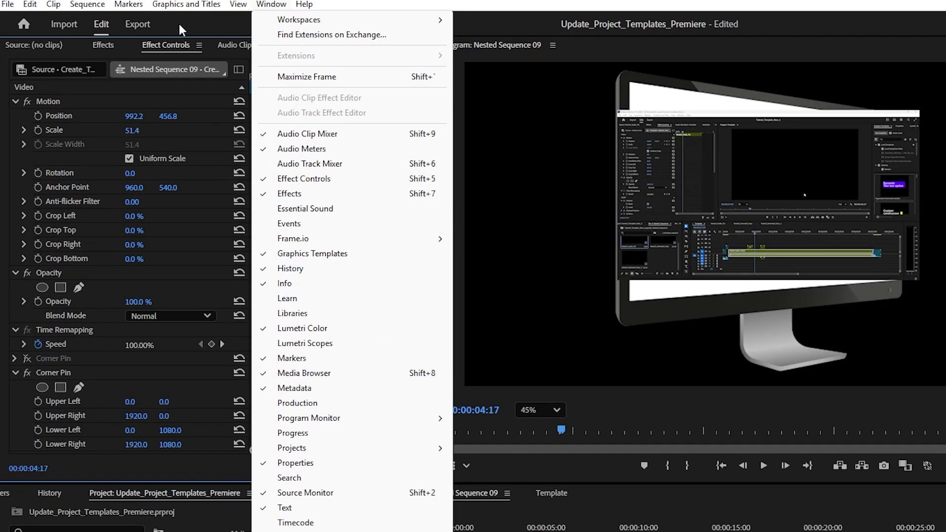
click(197, 142)
scroll(89, 226, down, 5)
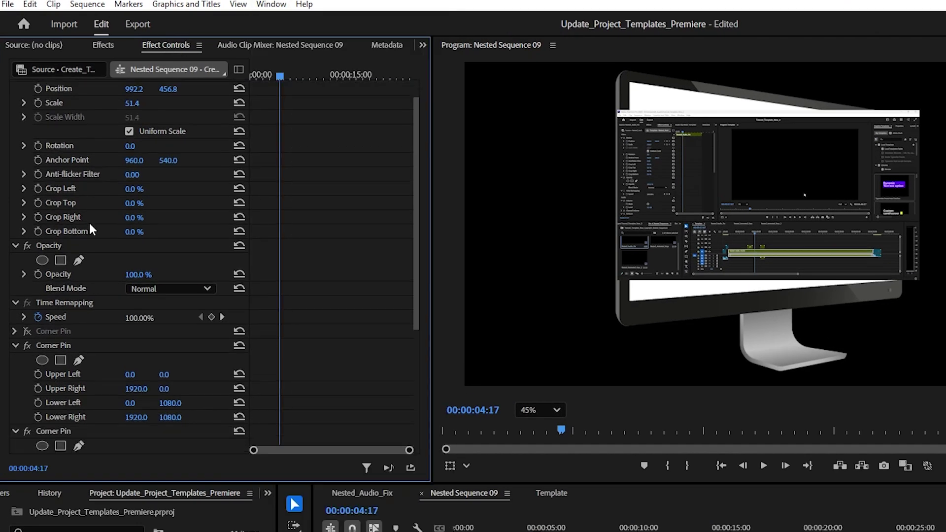
scroll(91, 237, down, 3)
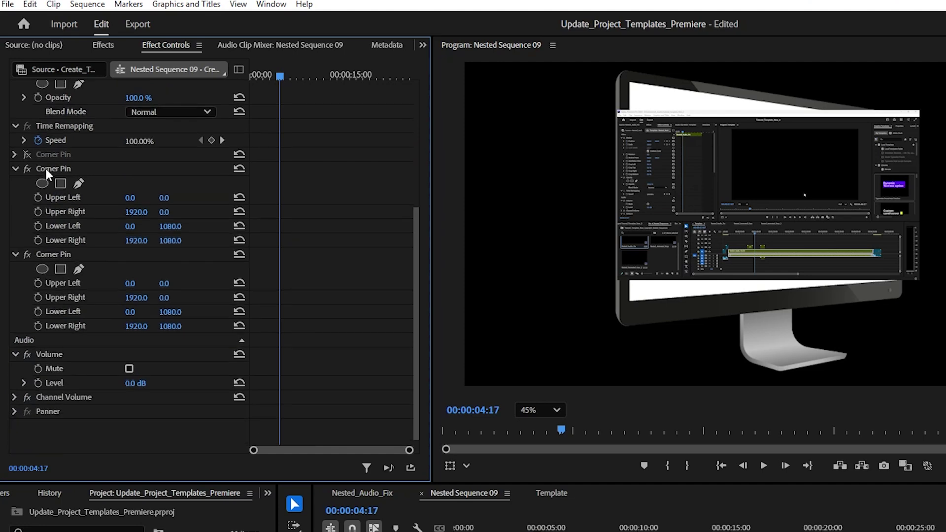
click(46, 169)
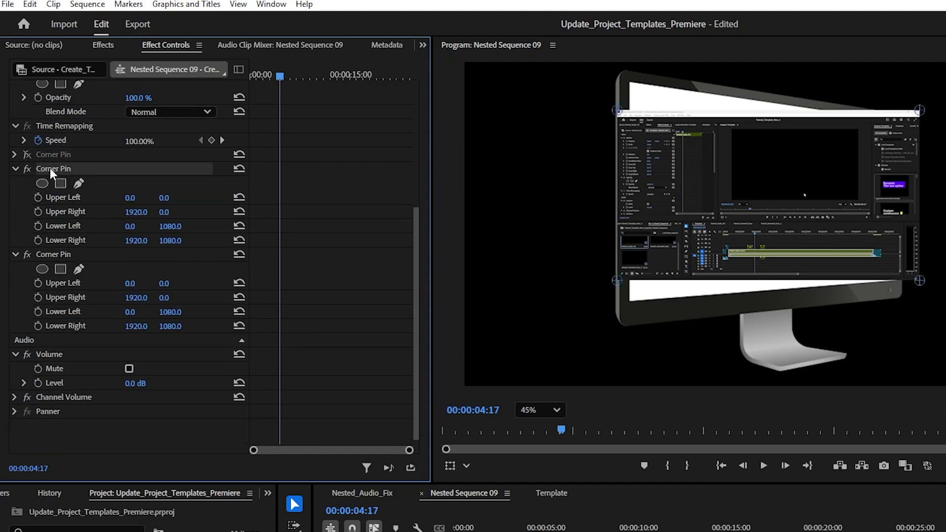
key(Delete)
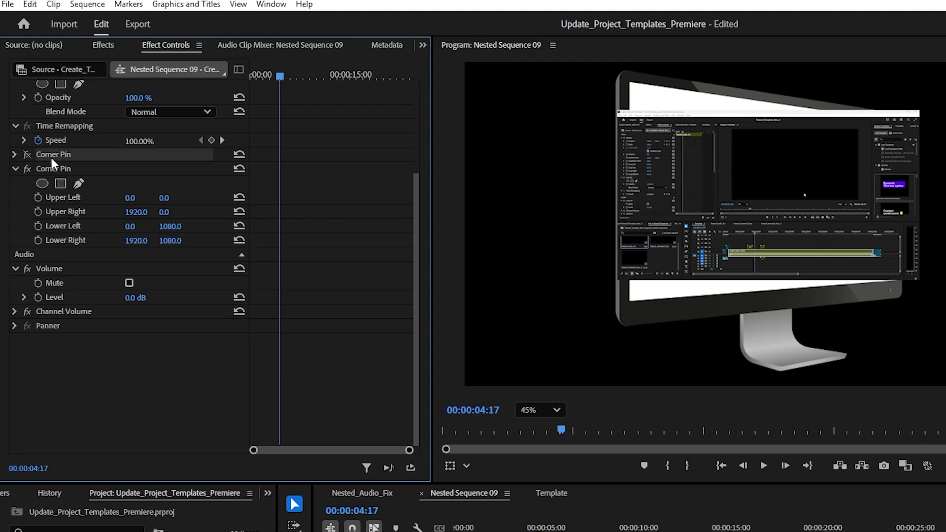
key(Delete)
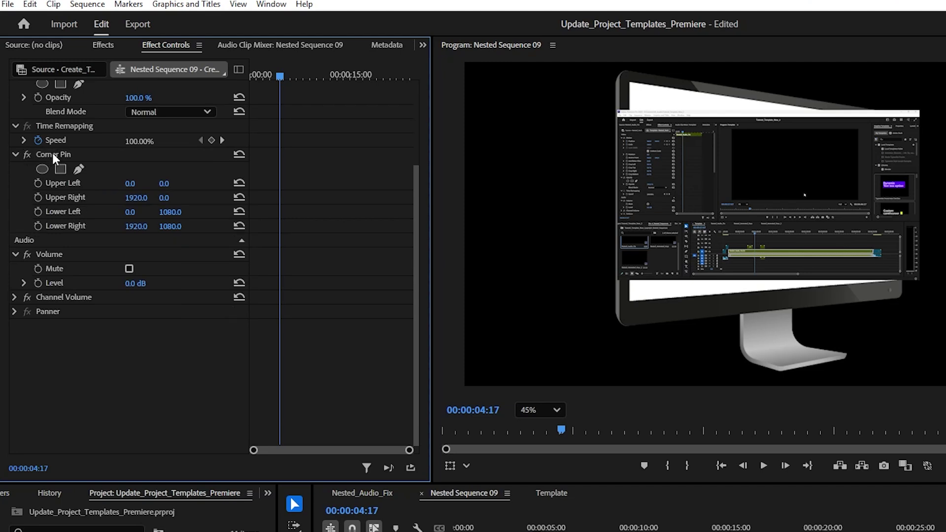
Step: Drag the four Corner Pin handles onto the monitor screen's corners (Upper Left 66.2/-189.1, Lower Right 1724.2/1299.2)
click(47, 154)
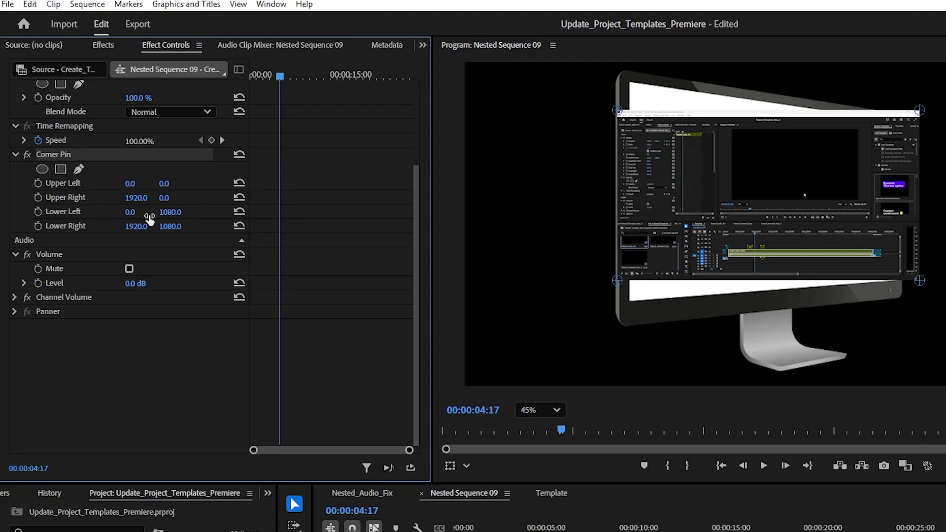
click(93, 368)
click(657, 214)
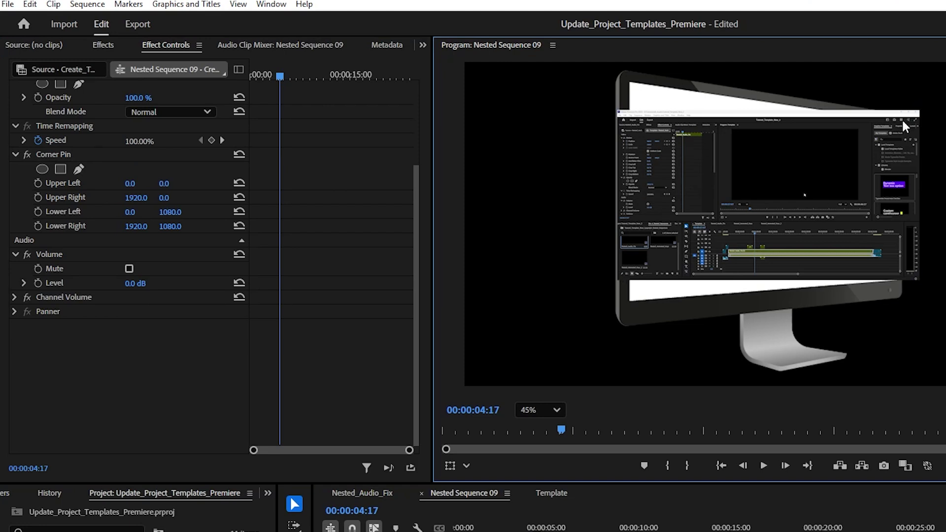
click(50, 153)
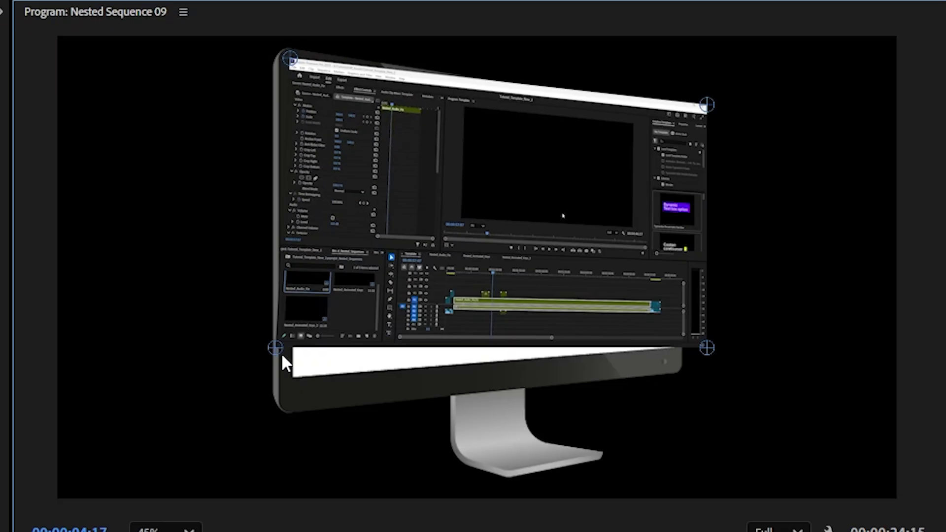
drag(280, 353, 290, 393)
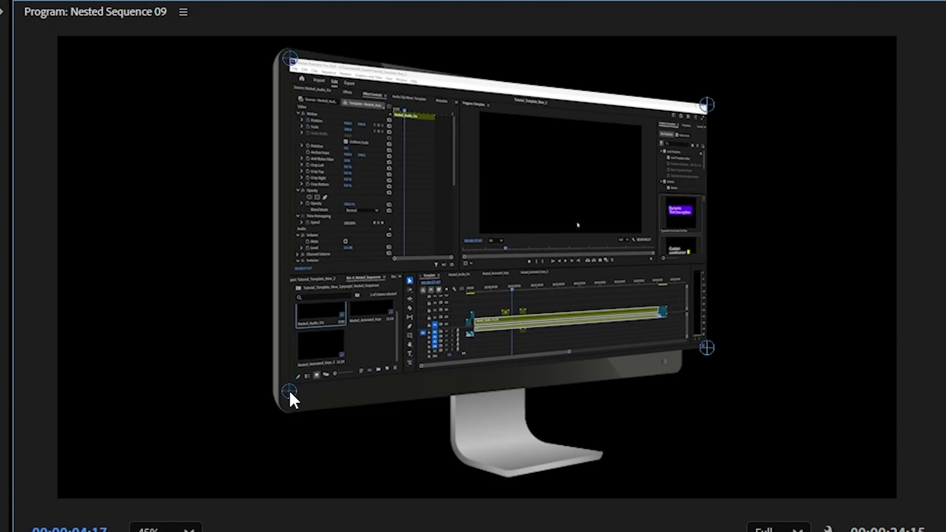
drag(706, 105, 674, 118)
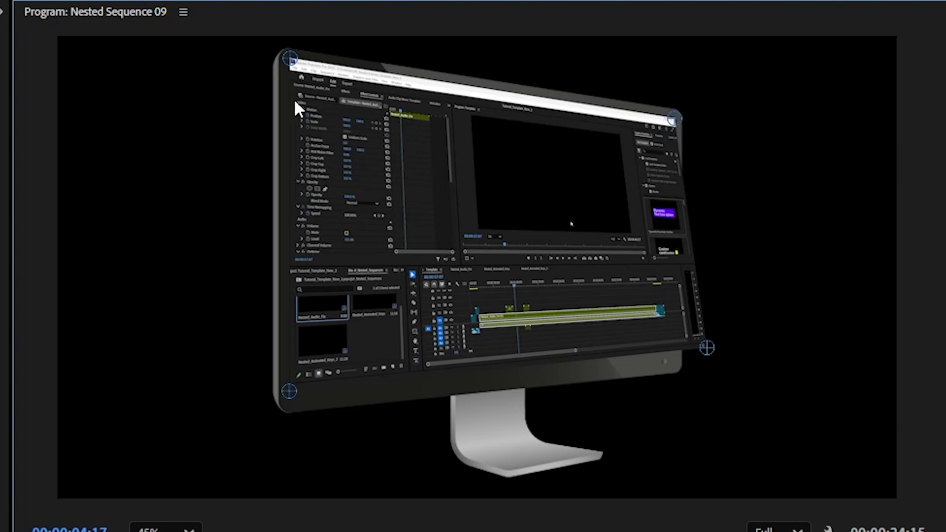
drag(290, 59, 291, 64)
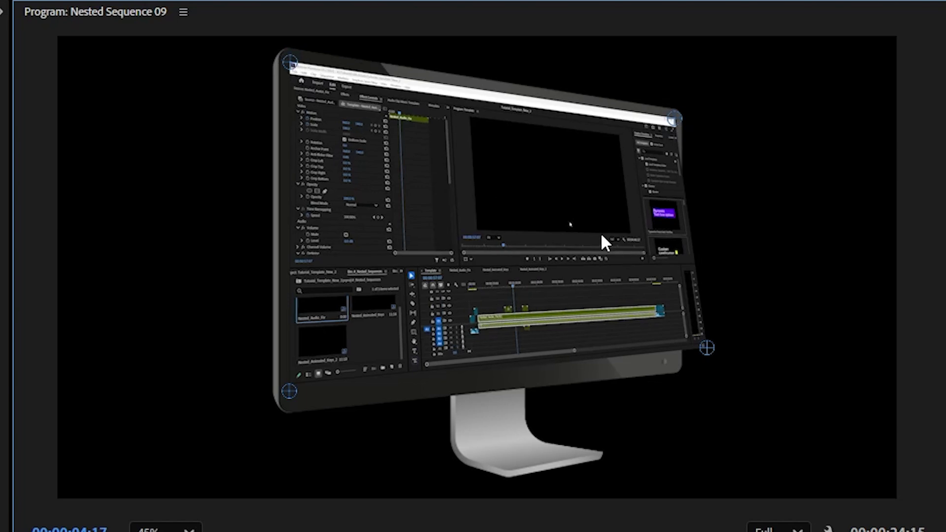
drag(707, 348, 663, 398)
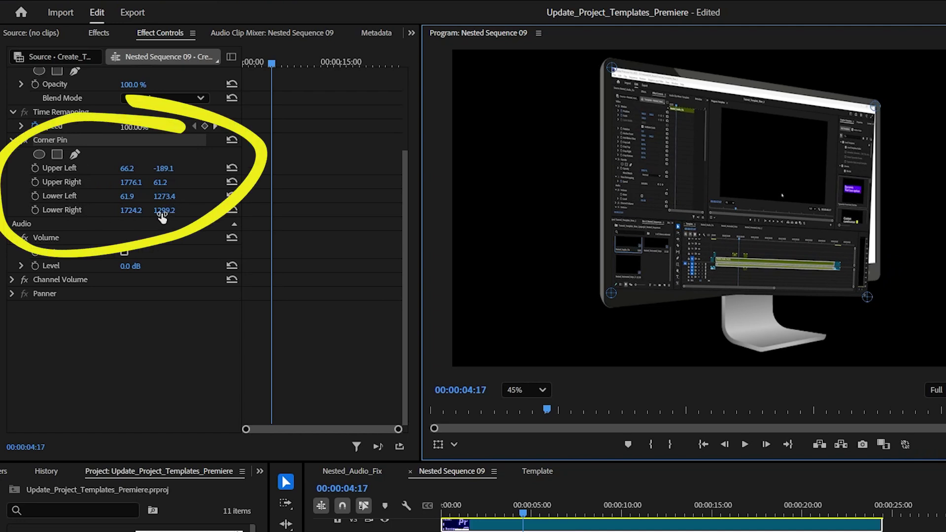
Step: Adjust the corners to Upper Right 1776.1/61.2, Lower Left 57.6/1269.1, Lower Right 1793.3/1139.6 so edges meet the bezel
drag(166, 212, 154, 215)
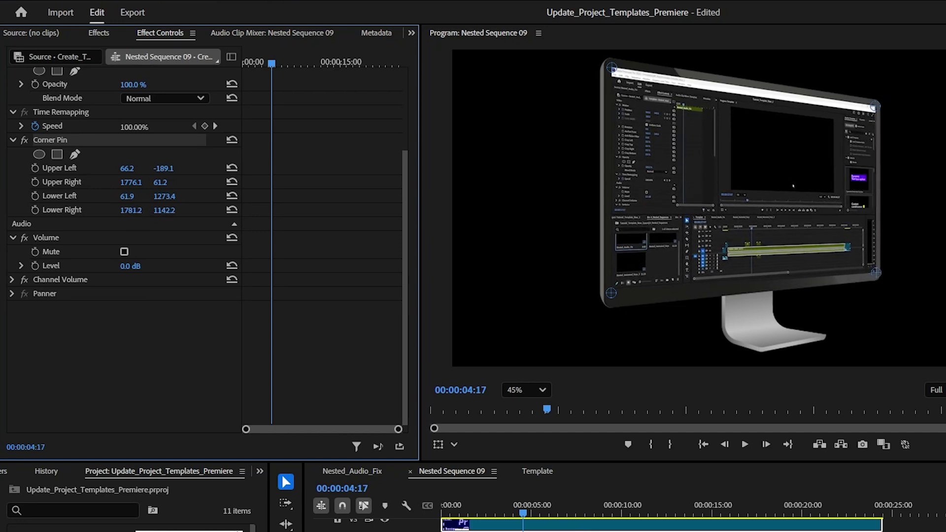
drag(125, 170, 158, 166)
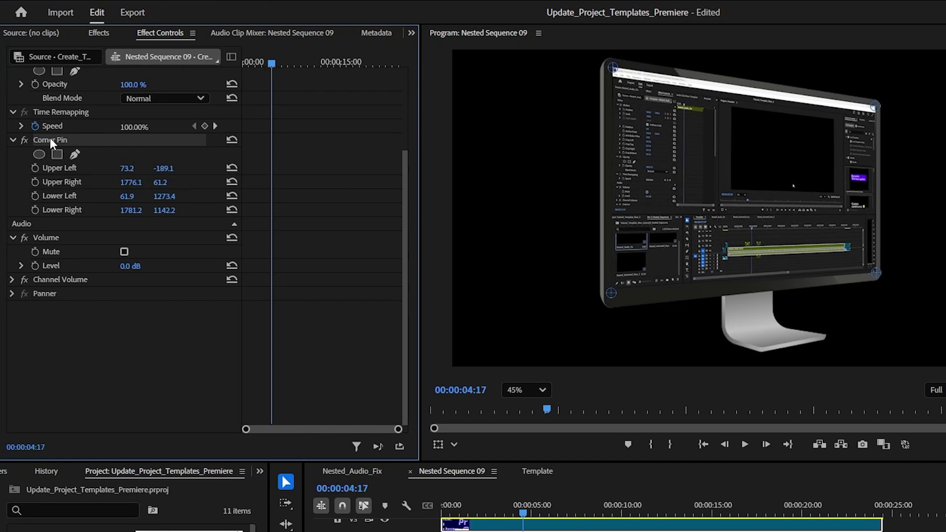
drag(614, 297, 611, 296)
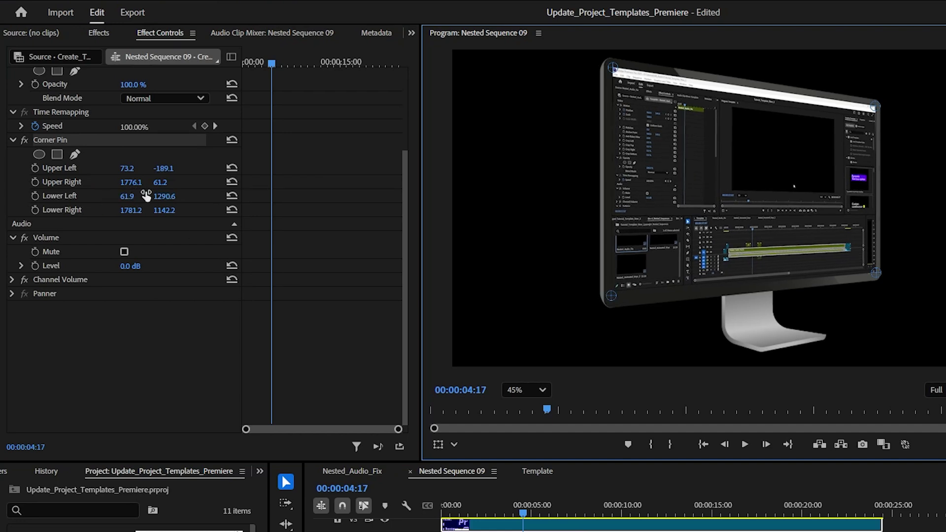
drag(876, 275, 875, 272)
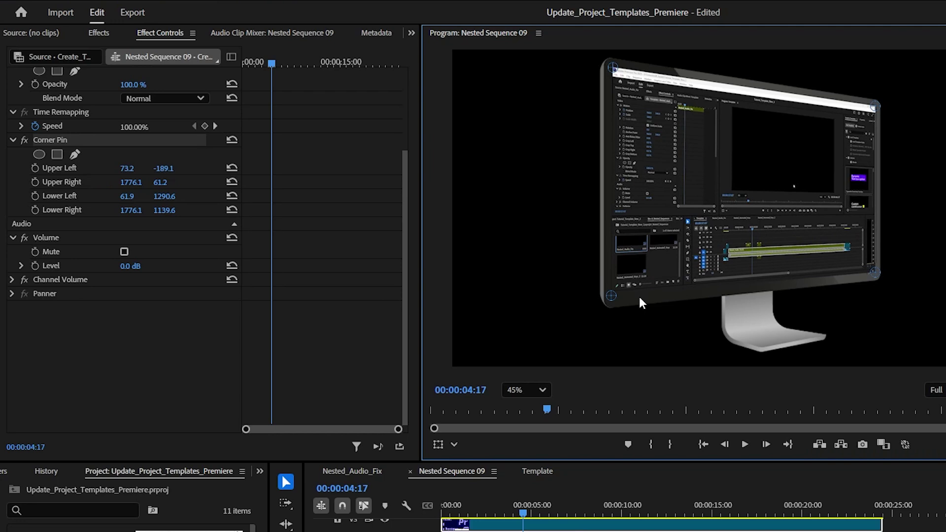
drag(610, 300, 609, 296)
drag(874, 272, 878, 273)
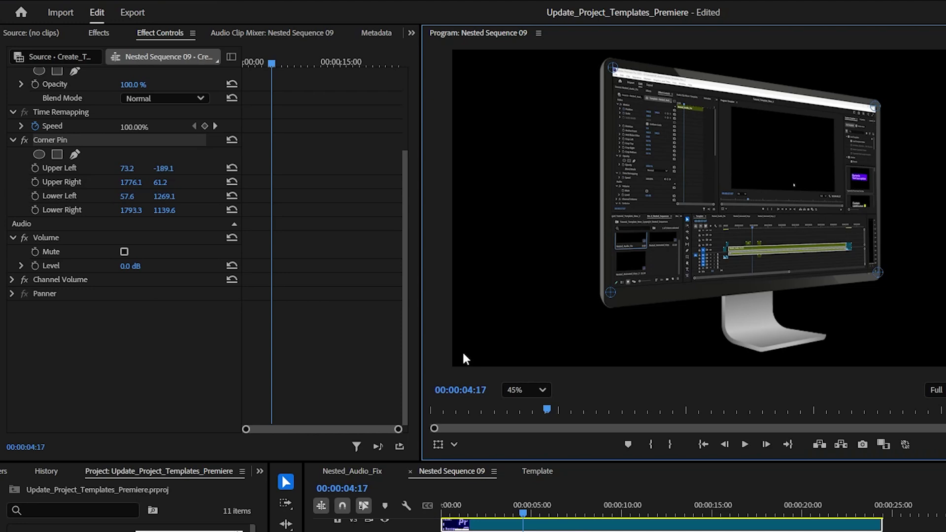
Step: Scrub the playhead to preview the 'Create Templates In Premiere' title on the monitor screen
drag(523, 515, 478, 528)
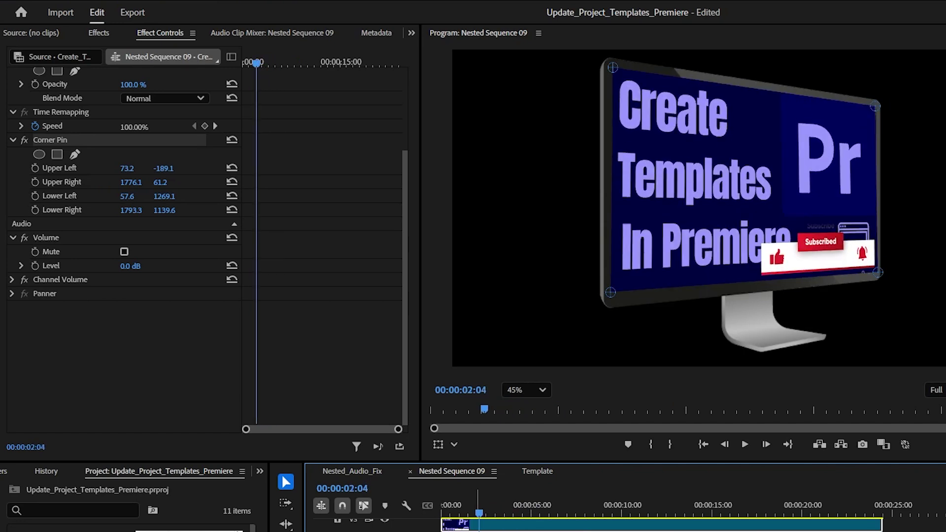